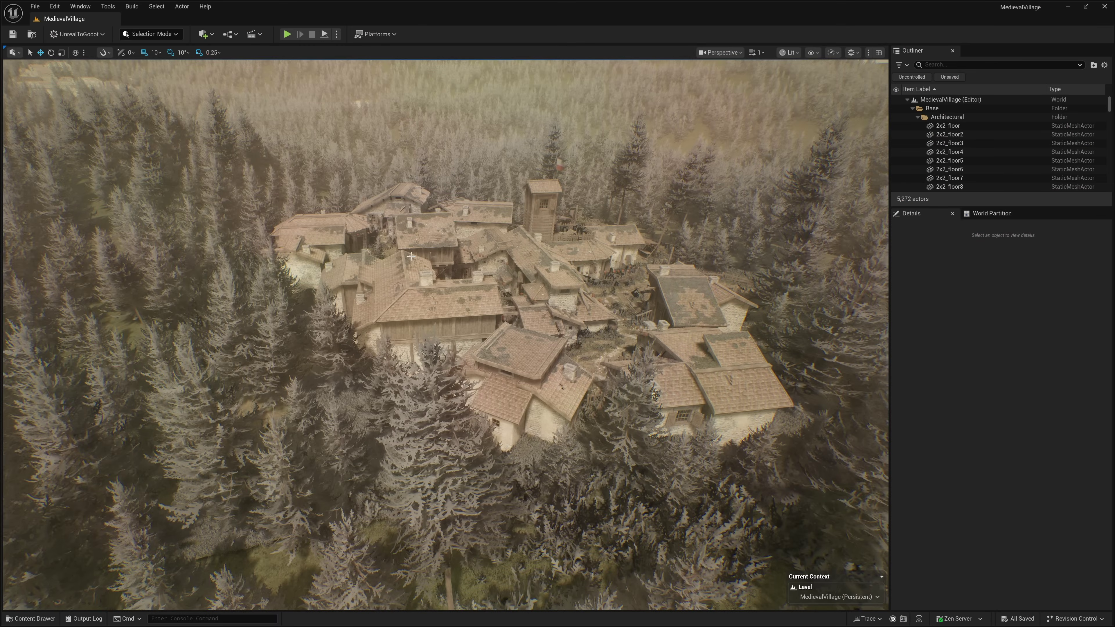
Fly in towards the medieval village to examine its houses and rooftops from above.
key(w)
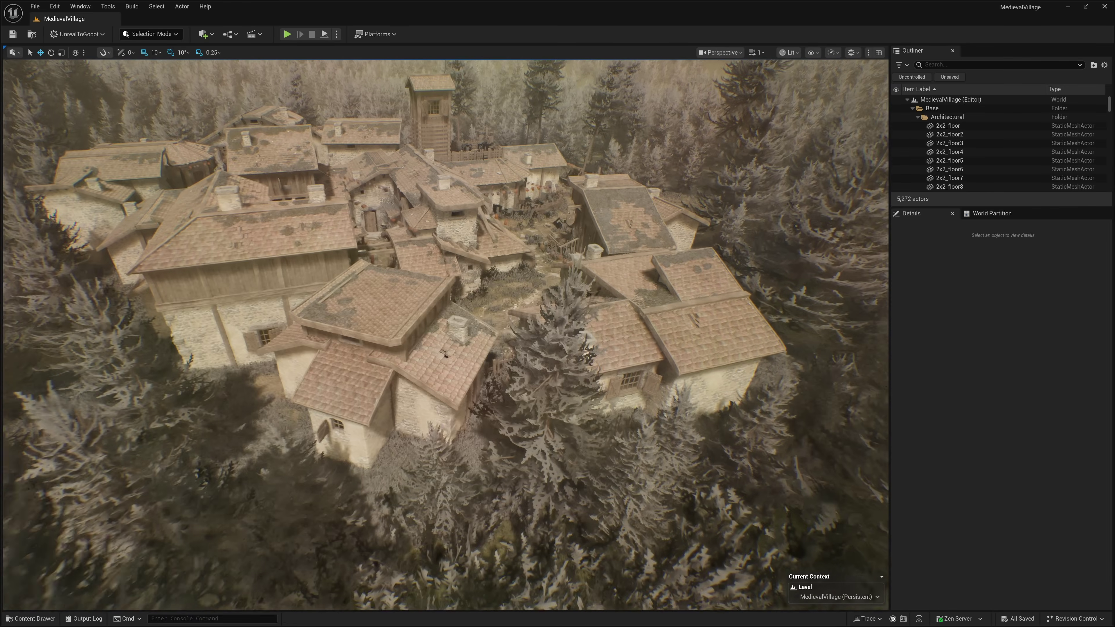
key(w)
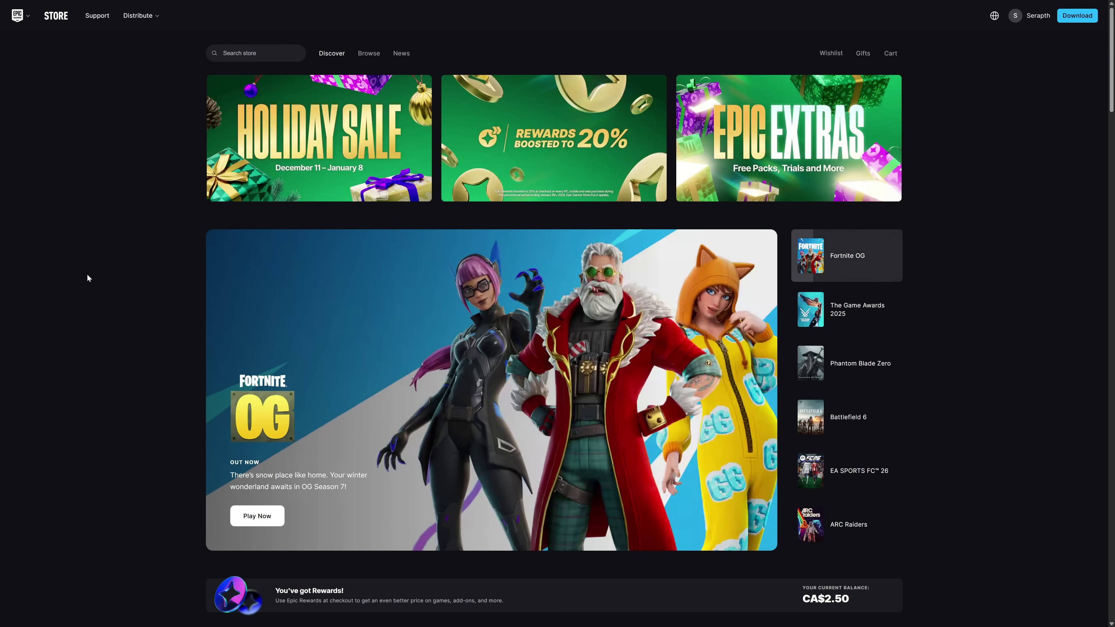
Browse the Epic Games Store front page in the browser down to the Free Games section.
scroll(81, 266, down, 12)
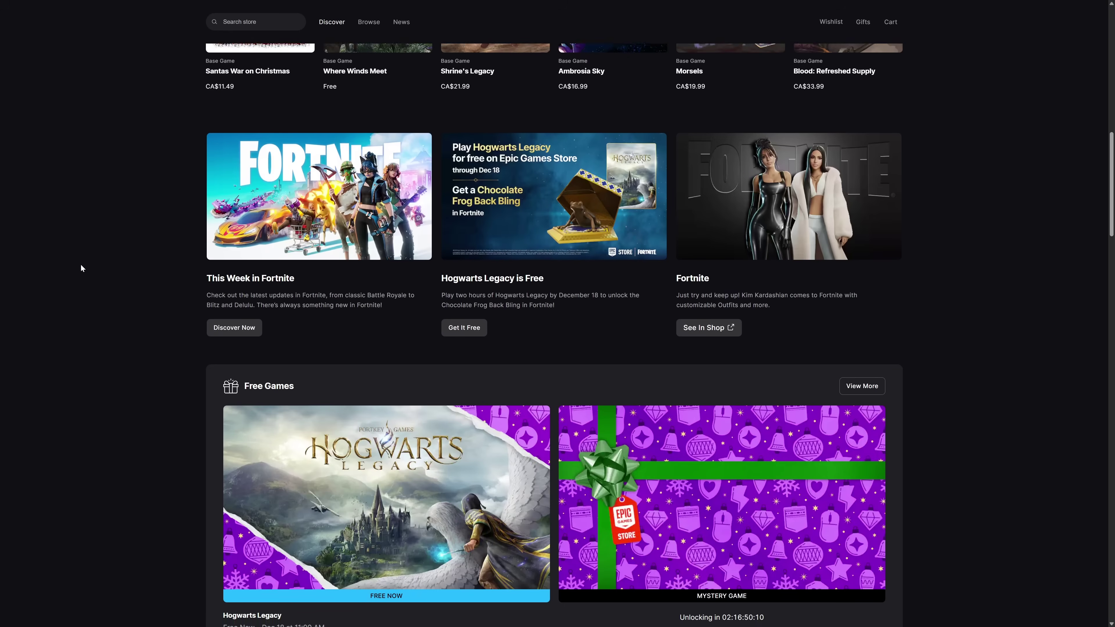
scroll(81, 264, down, 3)
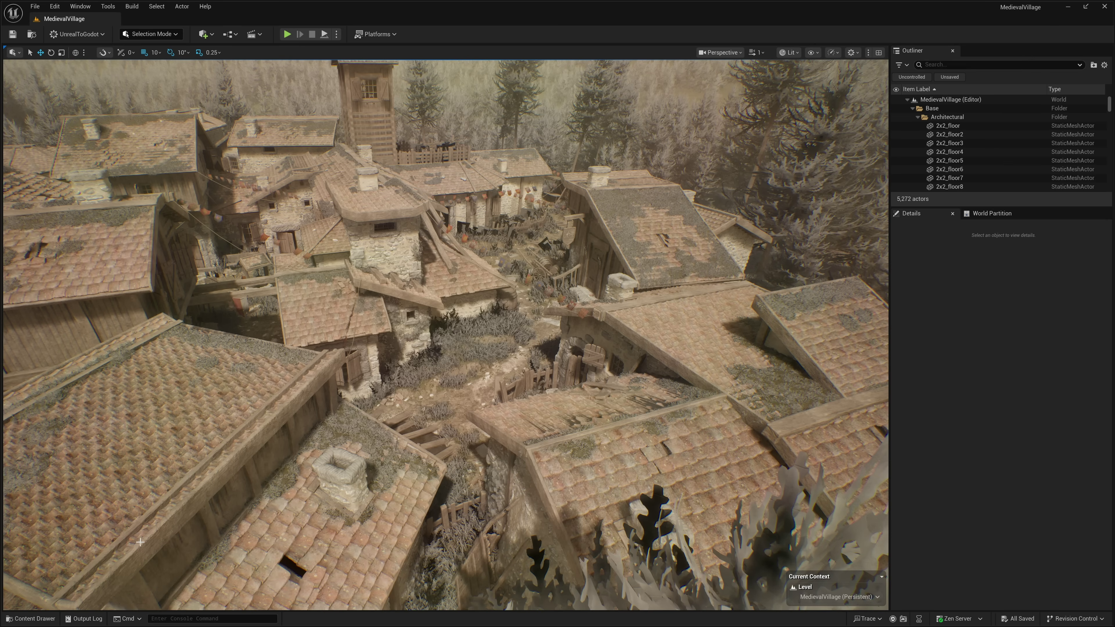
Look across the village rooftops in Unreal Editor and move in closer to the houses.
right_drag(445, 335, 375, 335)
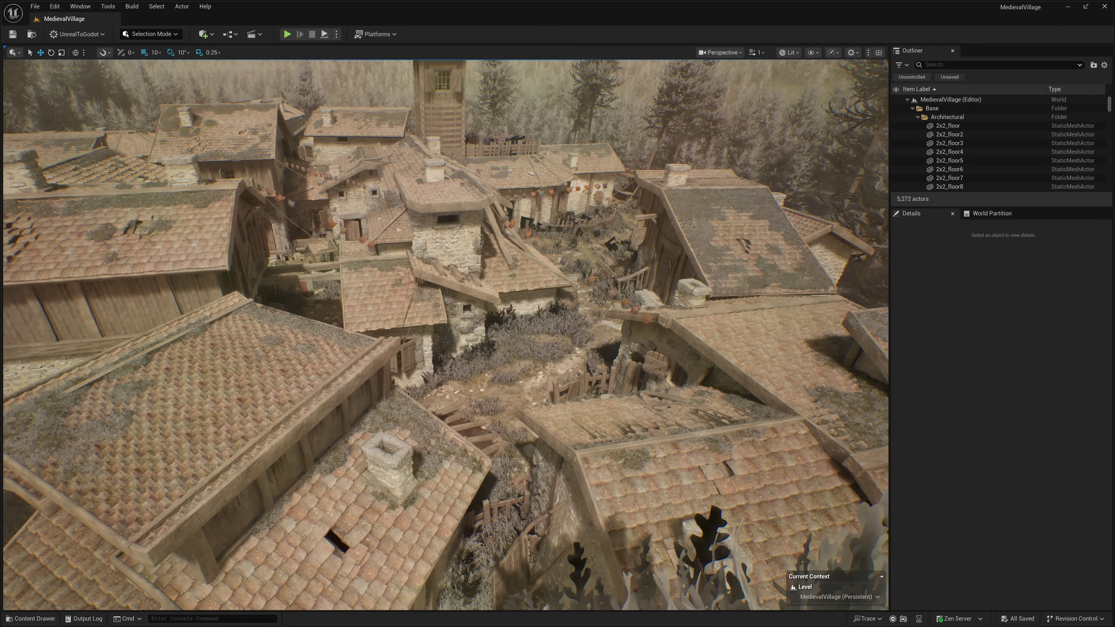
key(w)
right_drag(445, 335, 527, 300)
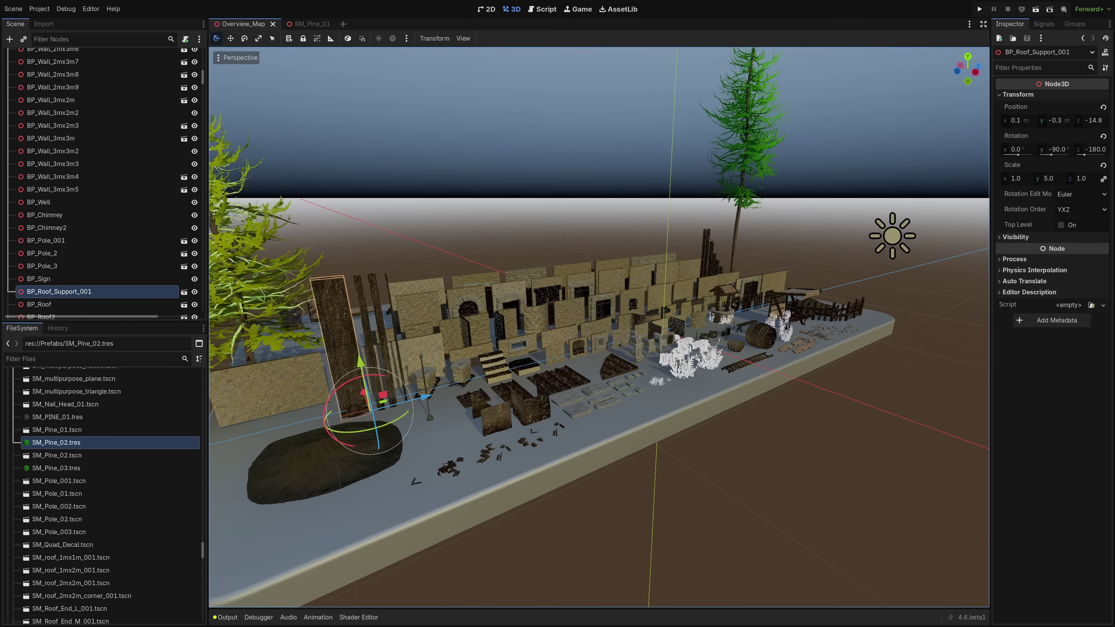
Open the Overview_Map level in Unreal Editor and view its lineup of village pieces from the dirt mound end.
key(alt+Tab)
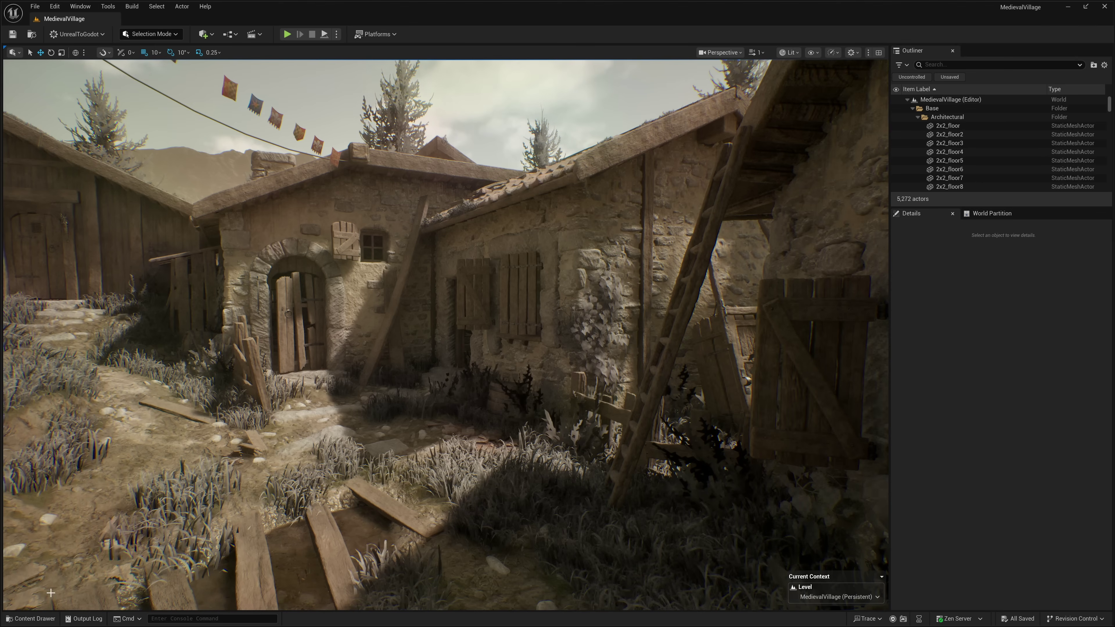
click(31, 619)
double_click(401, 478)
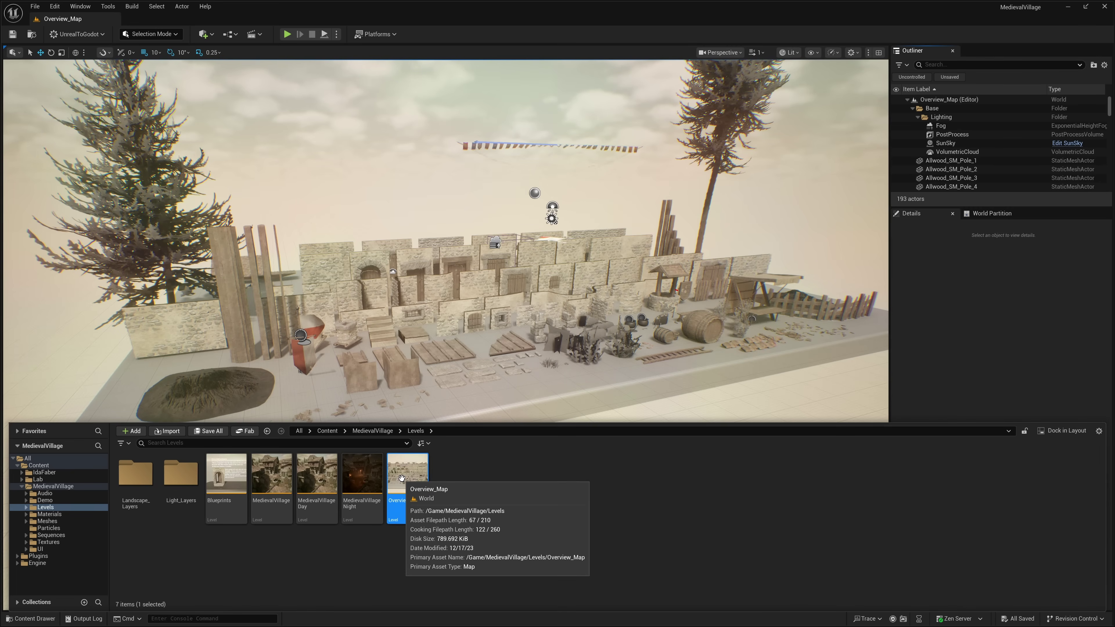
right_drag(445, 264, 377, 259)
key(w)
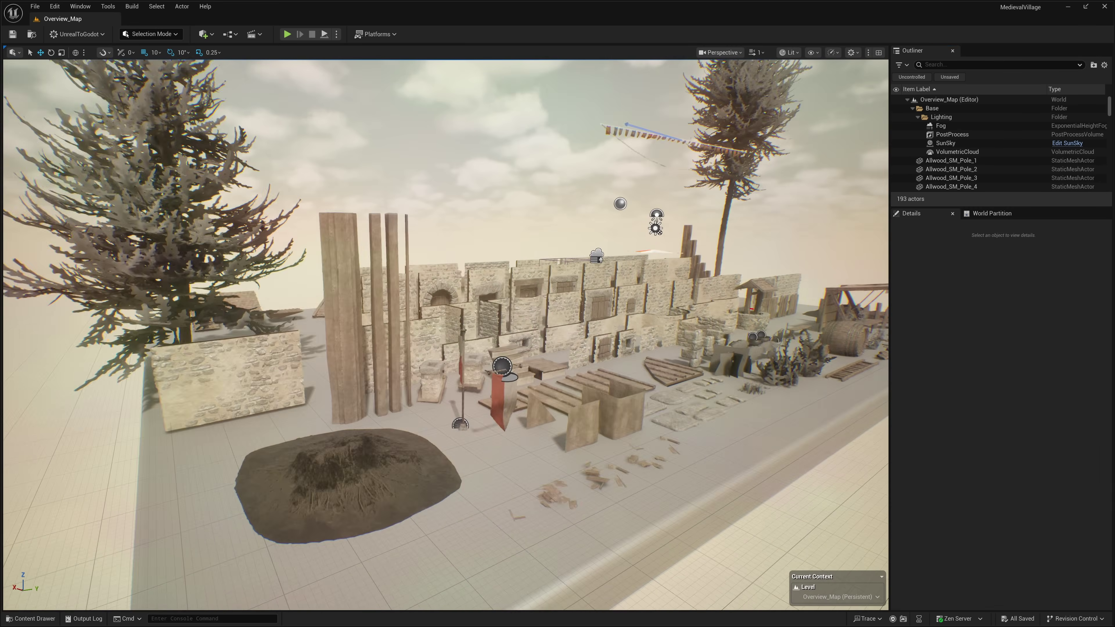
right_drag(395, 308, 395, 308)
Switch to Godot and examine the Overview_Map scene's walls, props and trees against the Unreal version, then return.
key(alt+Tab)
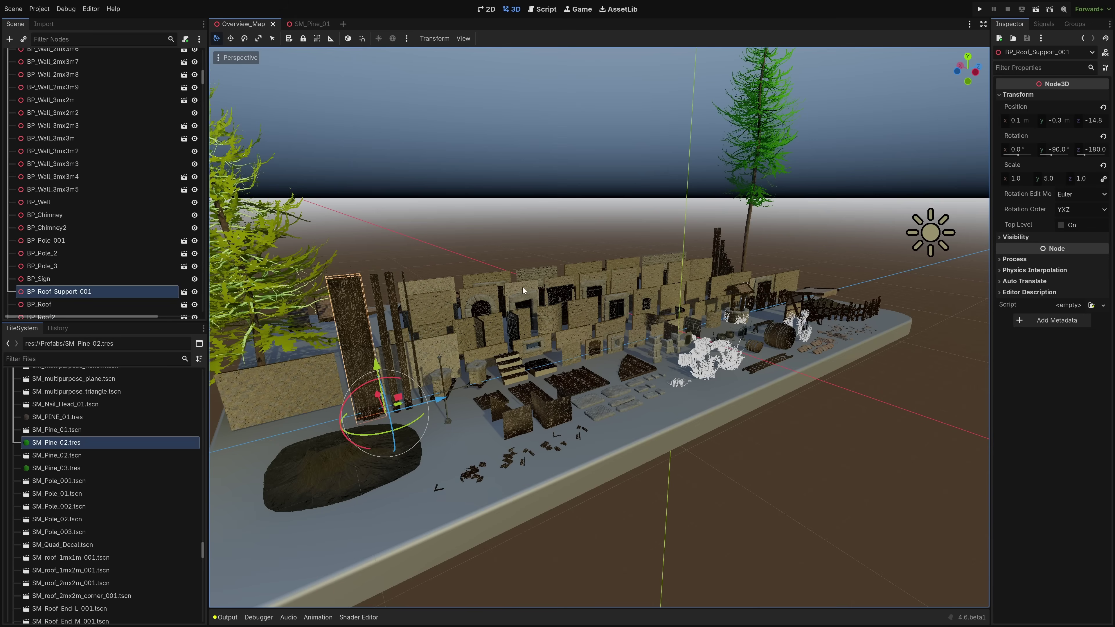
key(w)
mouse_move(523, 288)
right_down()
mouse_move(507, 274)
mouse_move(525, 300)
right_up()
key(s)
key(w)
key(alt+Tab)
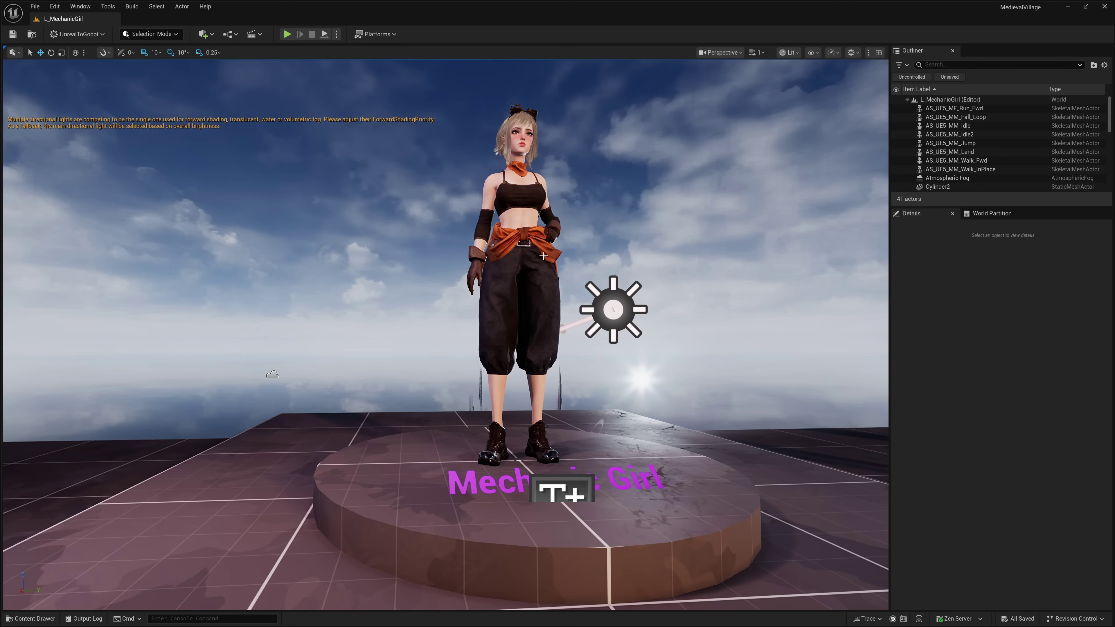
Examine the Mechanic Girl on her podium and the row of animated poses in the L_MechanicGirl level.
right_drag(614, 276, 393, 137)
key(e)
key(s)
key(q)
key(e)
key(w)
scroll(687, 418, down, 3)
key(w)
scroll(687, 419, down, 3)
key(s)
key(d)
key(s)
key(d)
key(w)
scroll(725, 412, up, 1)
key(w)
key(s)
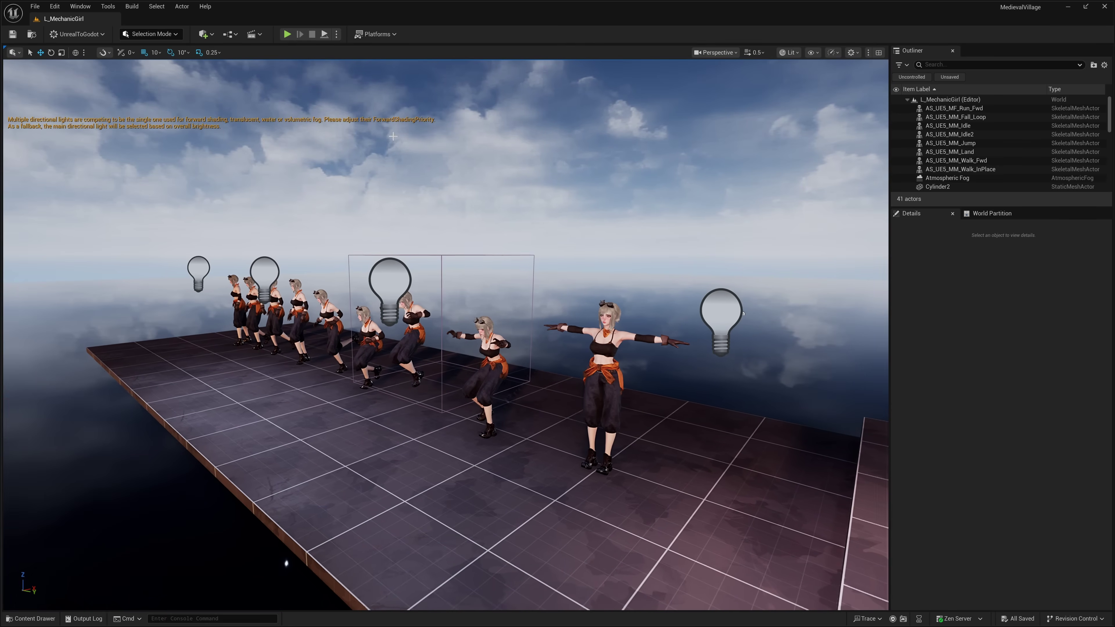
Play the L_MechanicGirl level in the editor and inspect the row of animated characters up close.
click(287, 34)
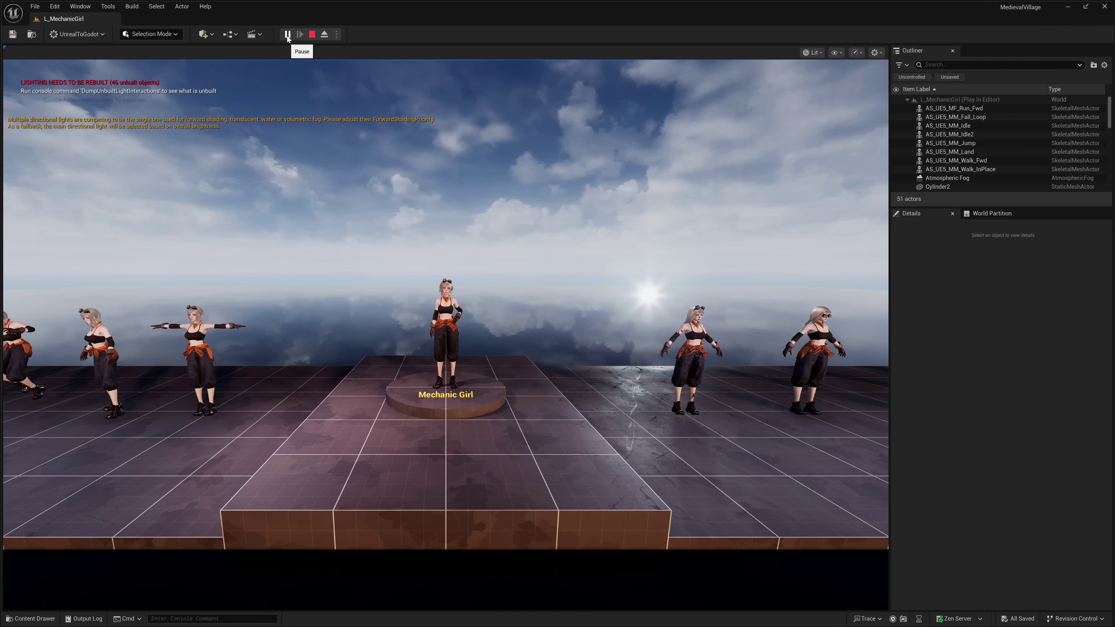
click(446, 335)
key(w)
key(w)
key(a)
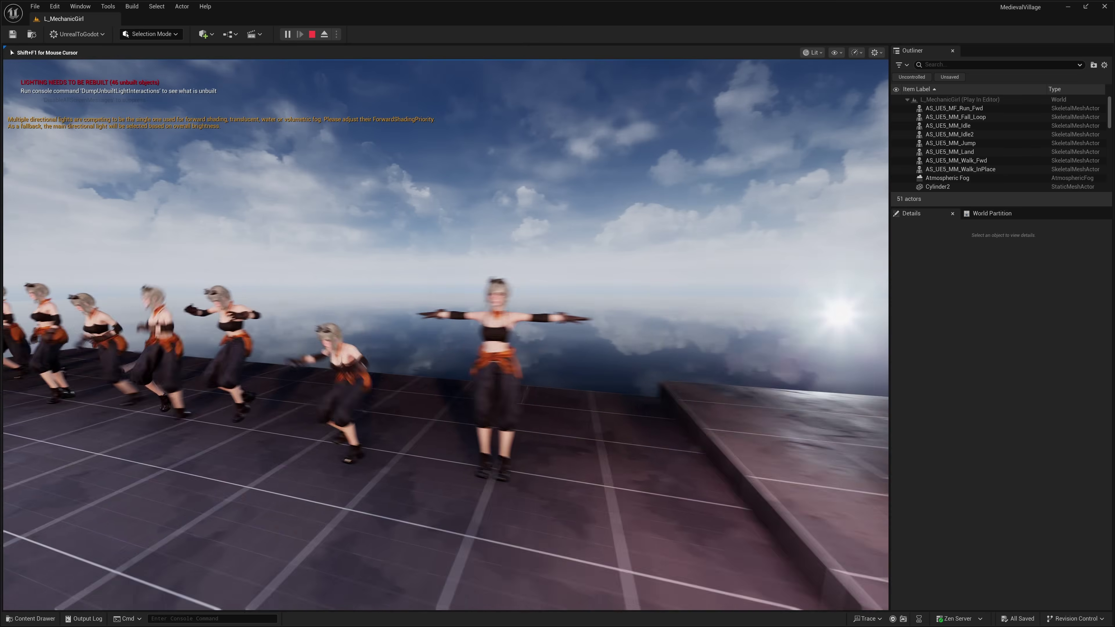
key(w)
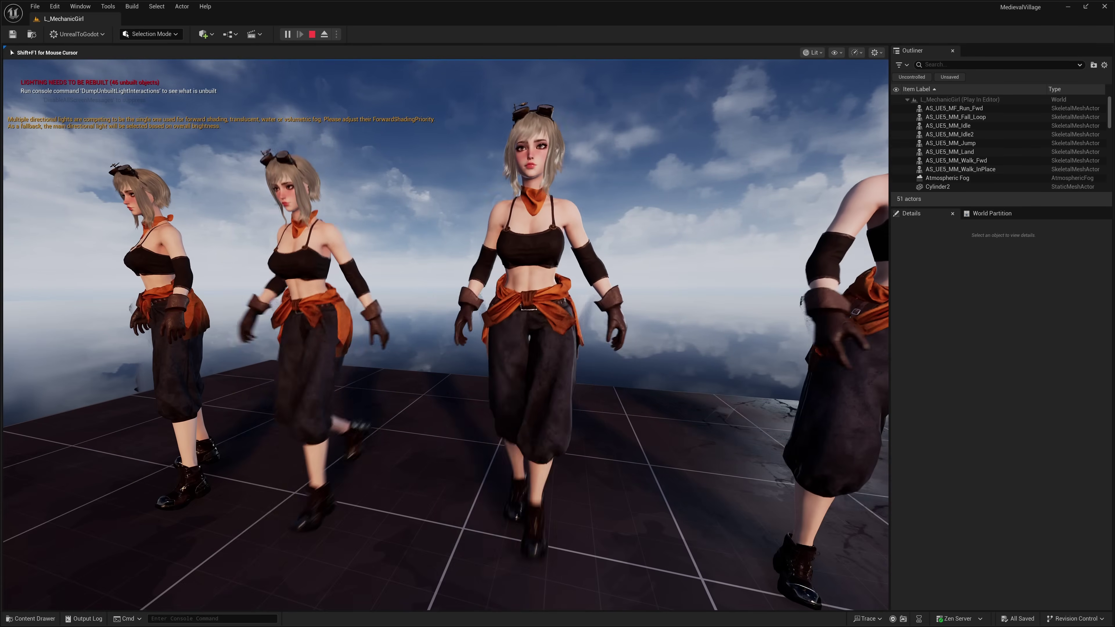
key(w)
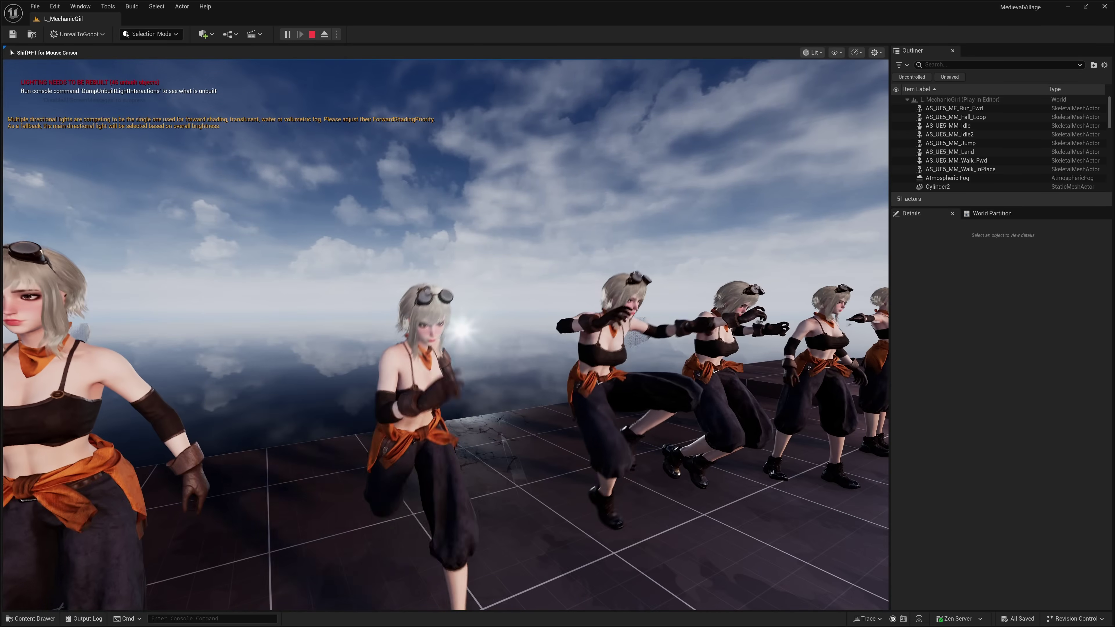
key(d)
key(d)
key(d)
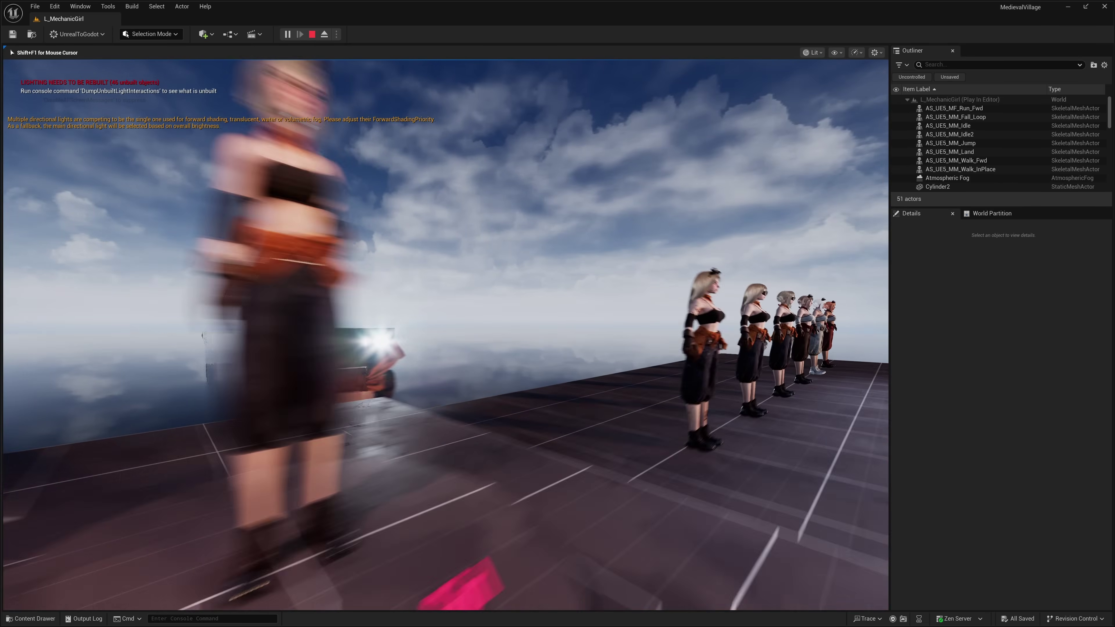
Inspect the Mechanic Girl's hair, goggles and outfit colour variants along the other side of the platform.
key(w)
key(s)
key(e)
key(d)
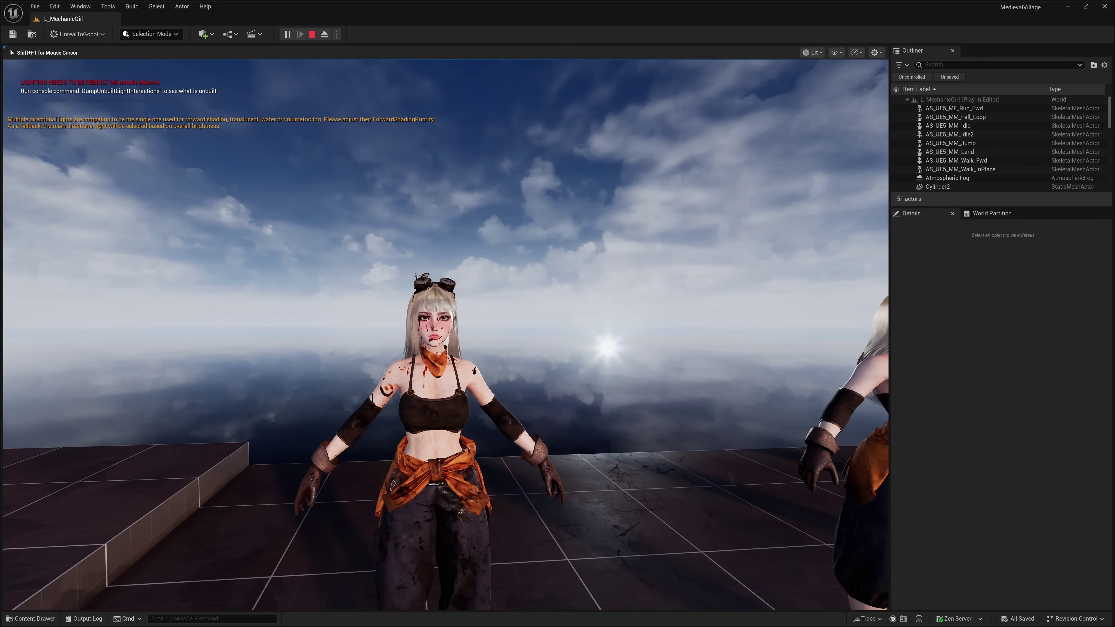
key(d)
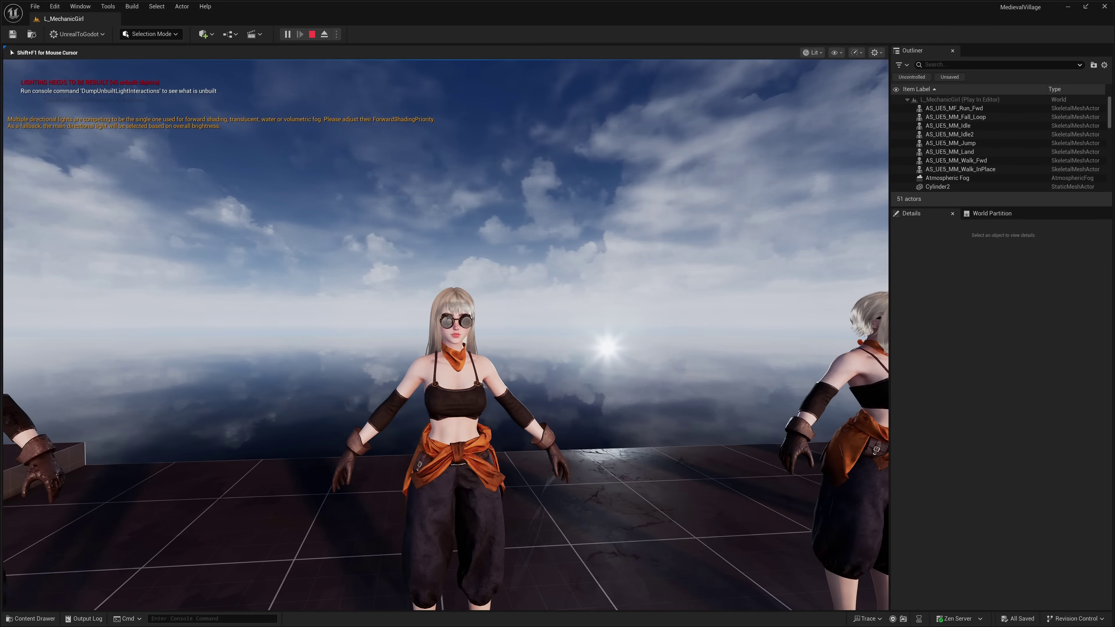
key(a)
key(d)
key(d)
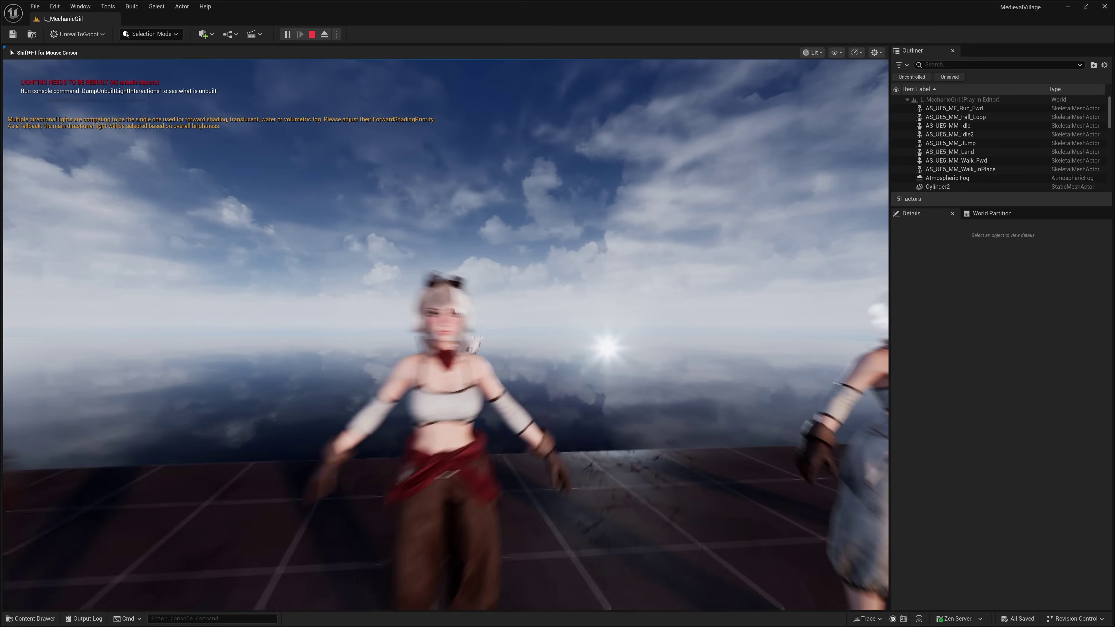
key(w)
key(d)
key(d)
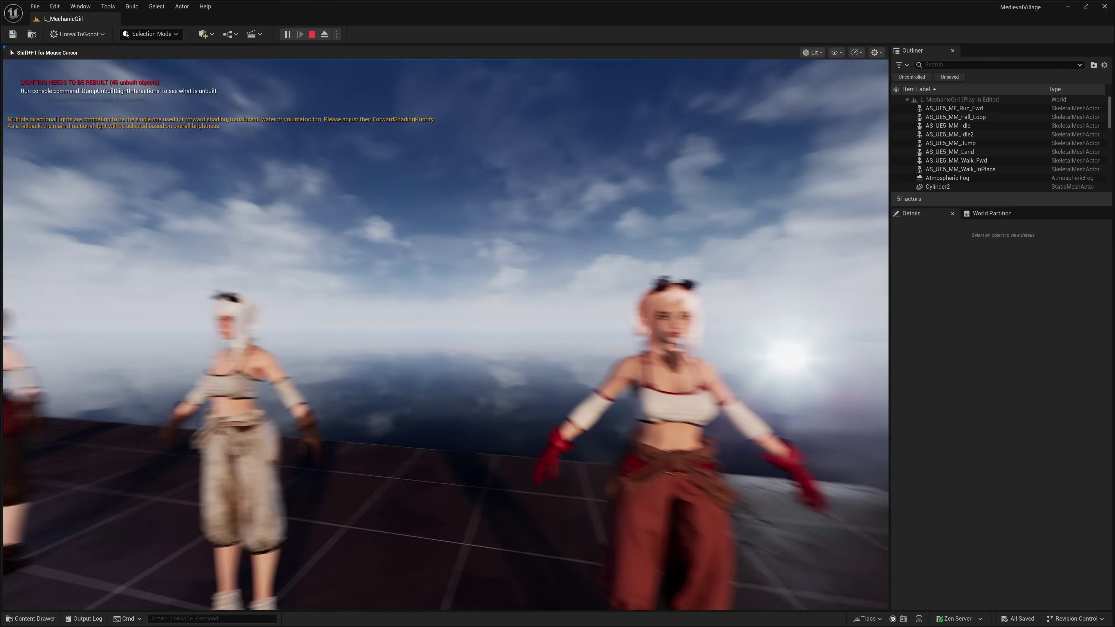
key(s)
key(a)
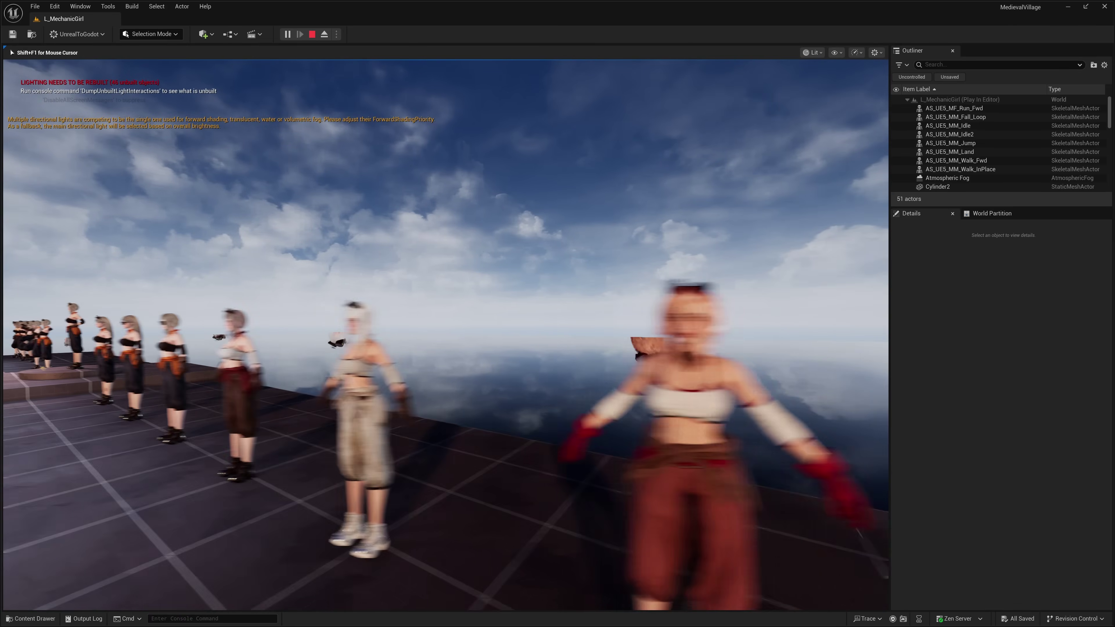
key(a)
key(w)
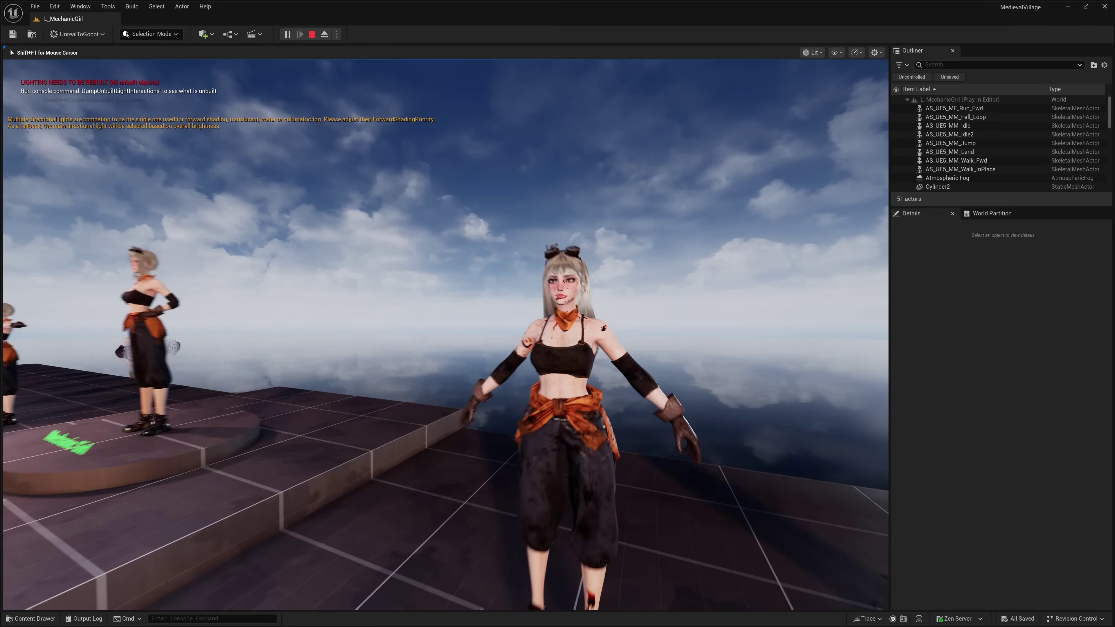
Return to the Mechanic Girl's central podium for an overall view and stop the play session.
key(a)
key(w)
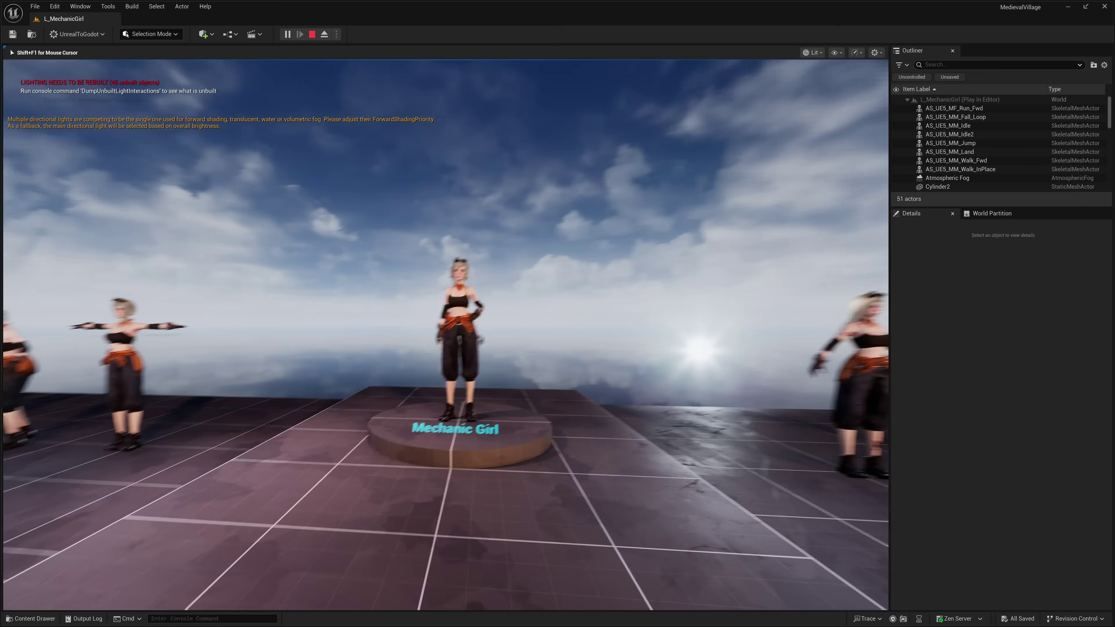
key(e)
key(s)
key(w)
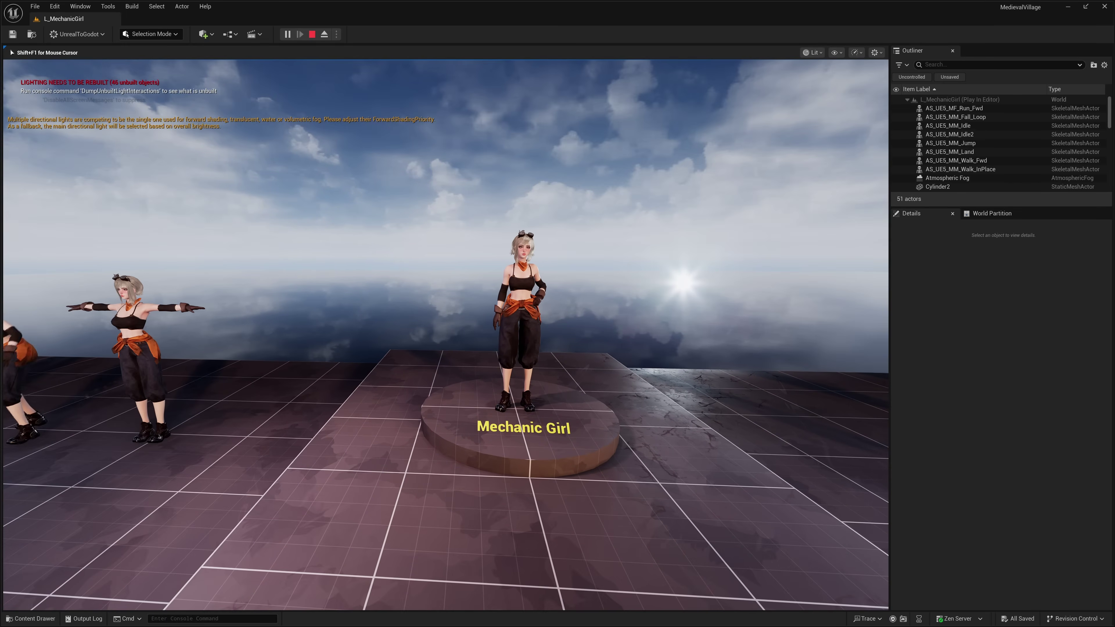
key(Escape)
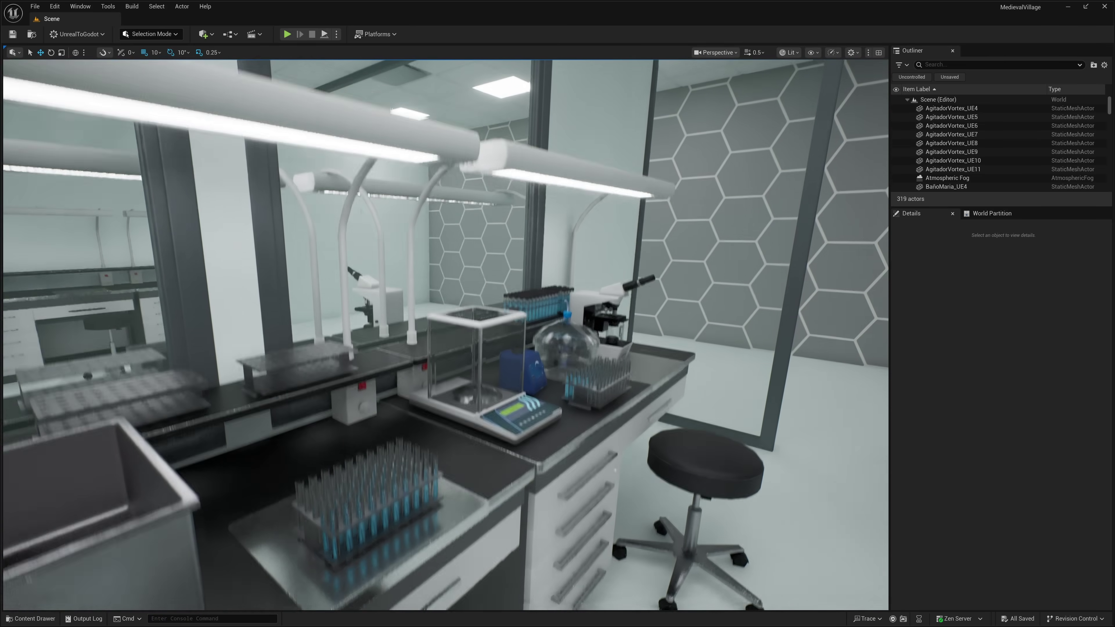
Select the Microscopio_LP microscope on the laboratory bench and rotate it slightly by hand.
right_drag(446, 335, 685, 335)
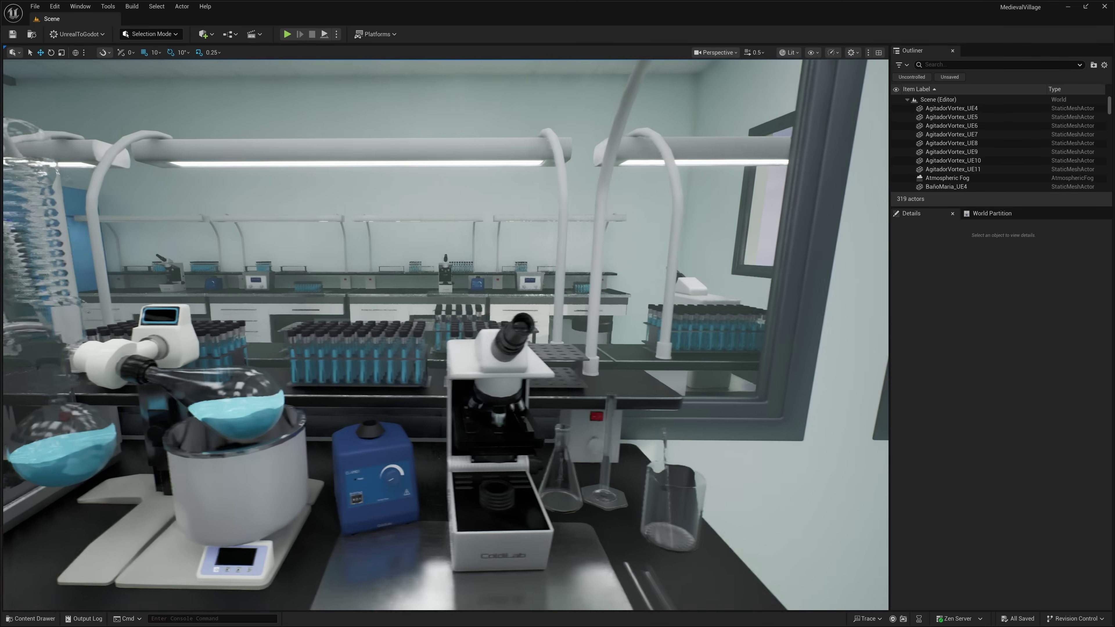
click(484, 375)
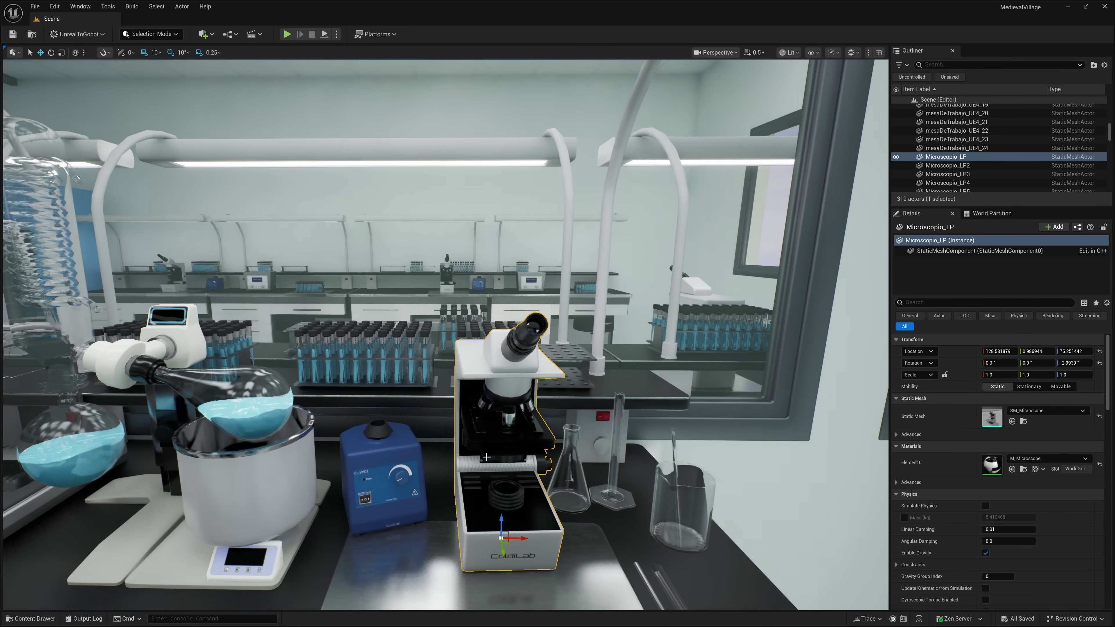
key(e)
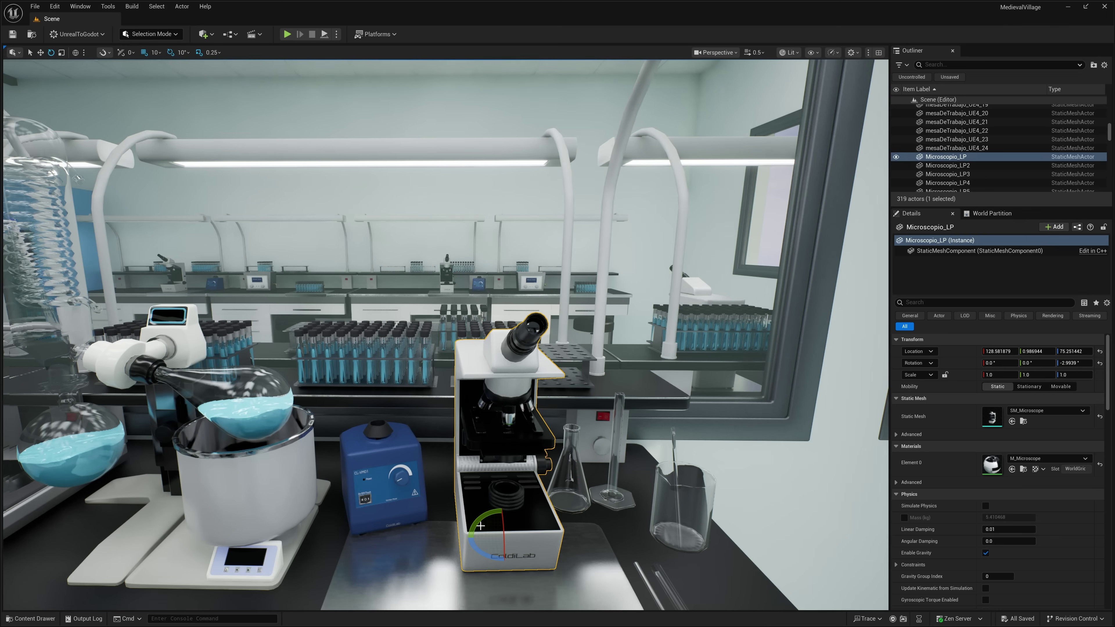
mouse_move(514, 554)
mouse_down()
mouse_move(523, 561)
mouse_move(507, 565)
mouse_up()
right_drag(507, 566, 395, 564)
key(s)
right_drag(515, 380, 515, 380)
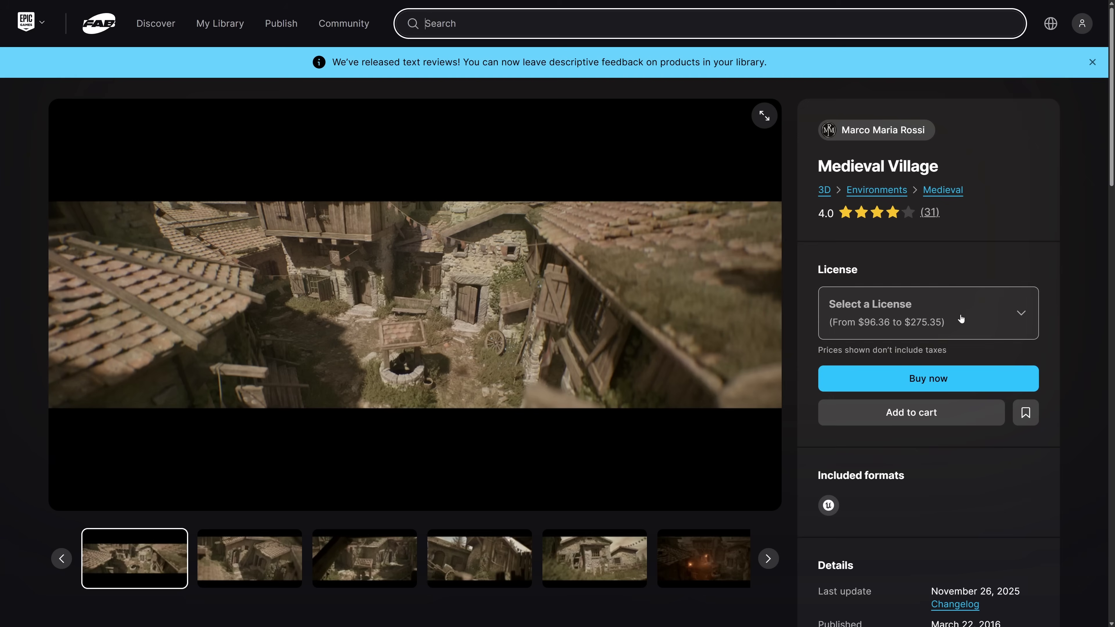
Compare the Personal and Professional licence options of the Medieval Village asset on Fab, selecting each in turn.
click(889, 316)
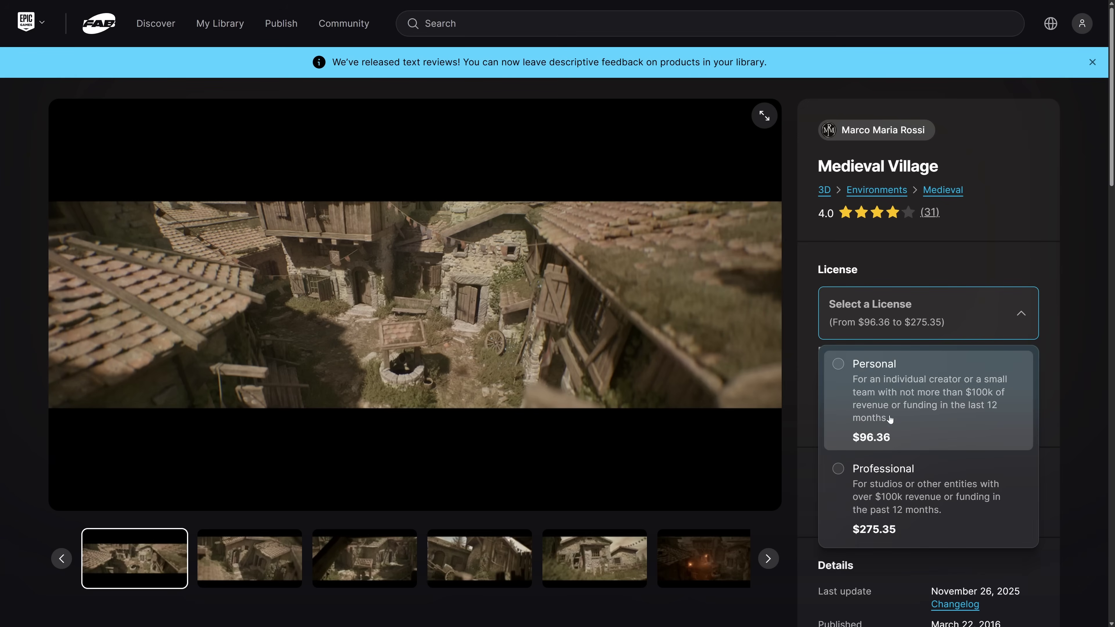
click(868, 388)
click(868, 323)
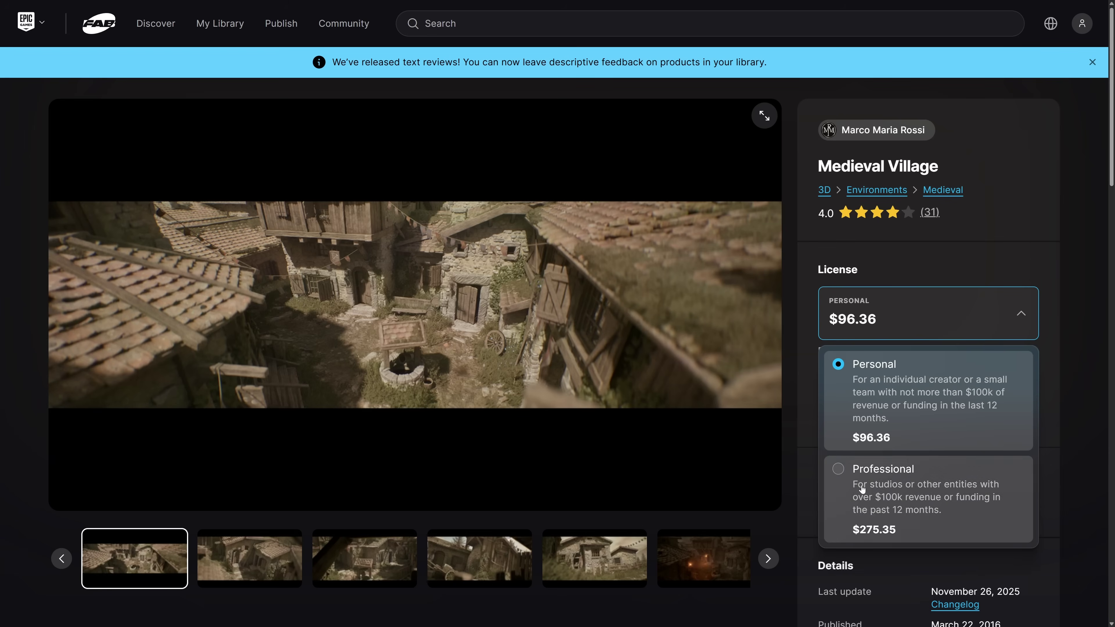
click(867, 472)
click(863, 330)
click(868, 388)
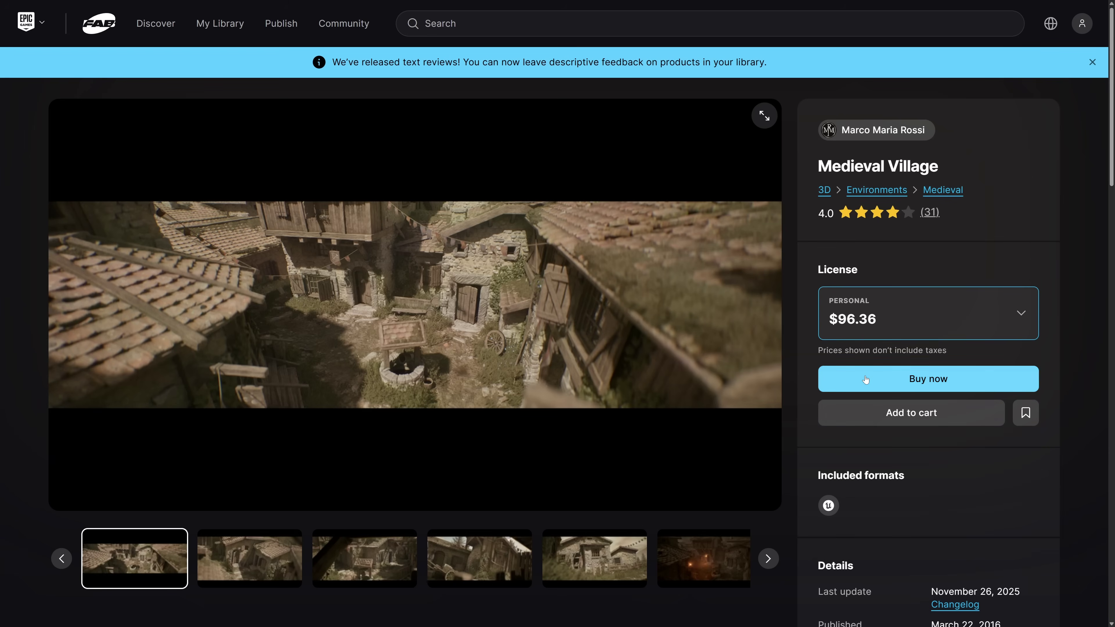
click(878, 318)
click(867, 472)
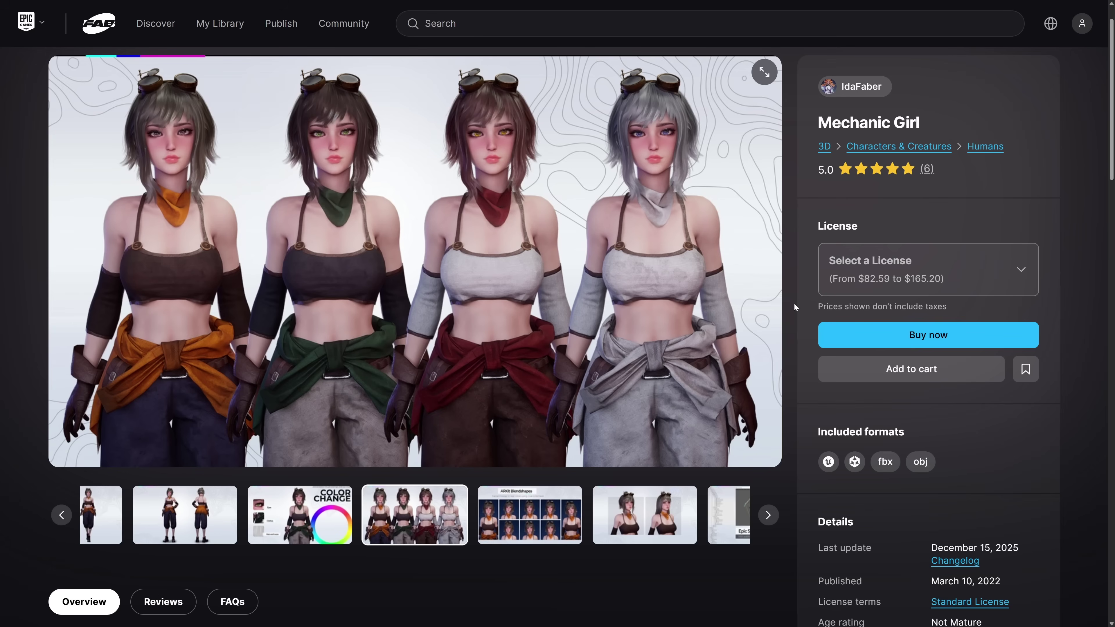
Show the Color Change preview image in the Mechanic Girl asset's gallery on Fab.
click(320, 516)
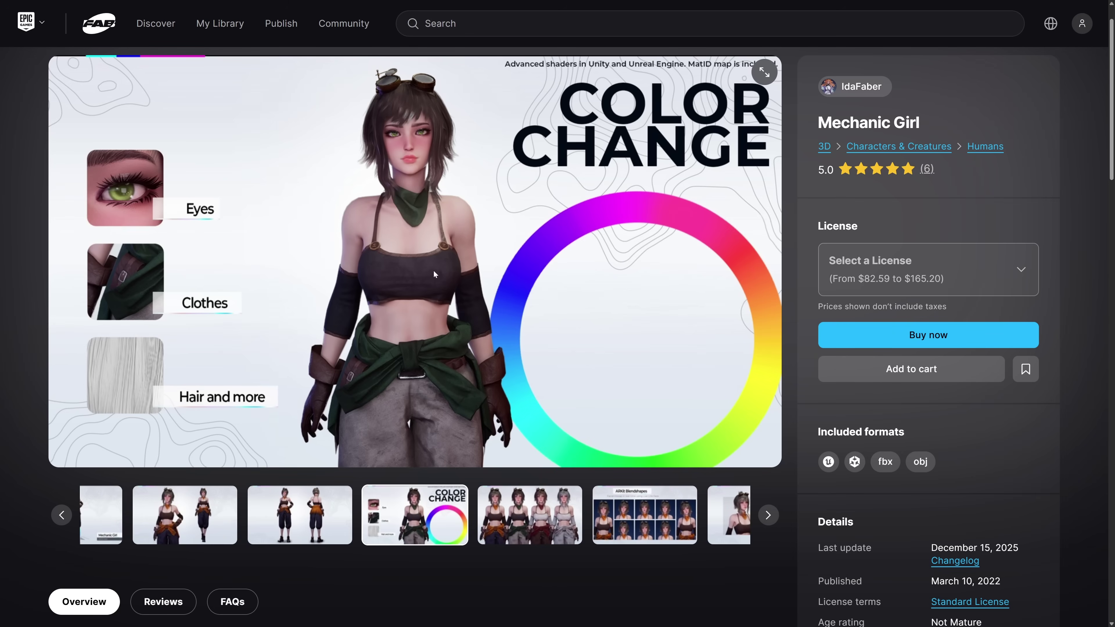
Show the four-outfit preview image of the Mechanic Girl asset and compare its Professional and Personal licence options.
click(530, 515)
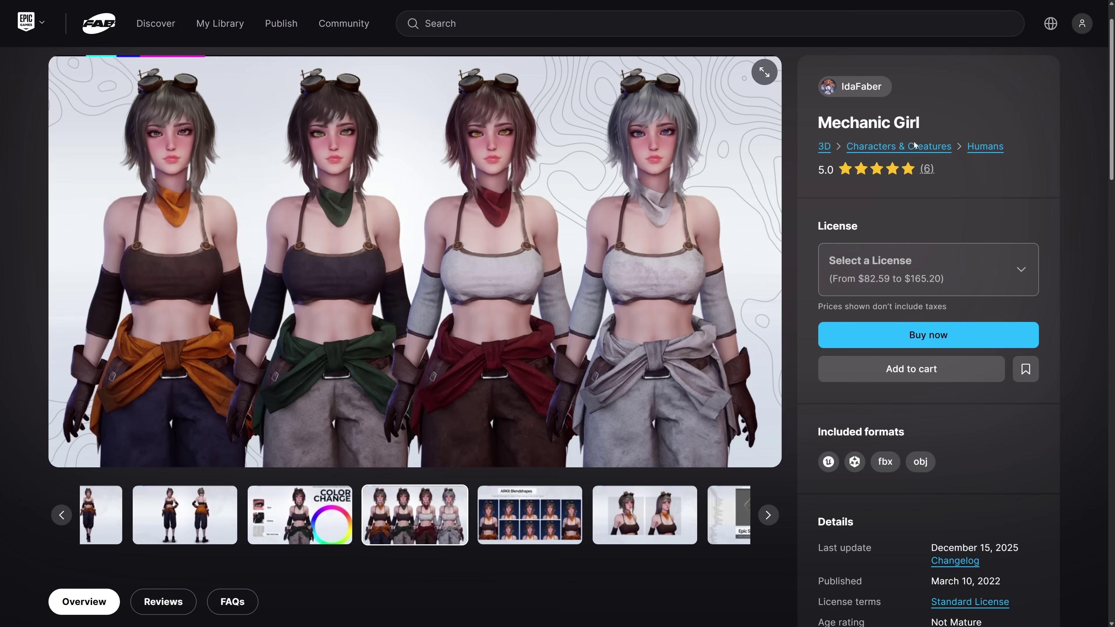
click(925, 268)
click(912, 377)
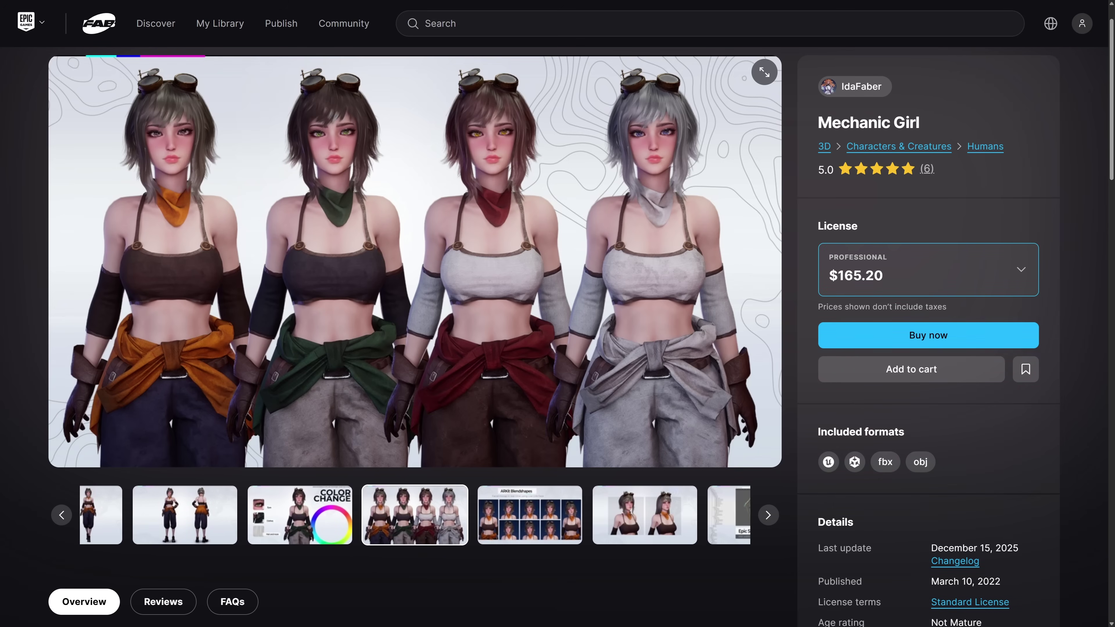
click(875, 268)
click(879, 351)
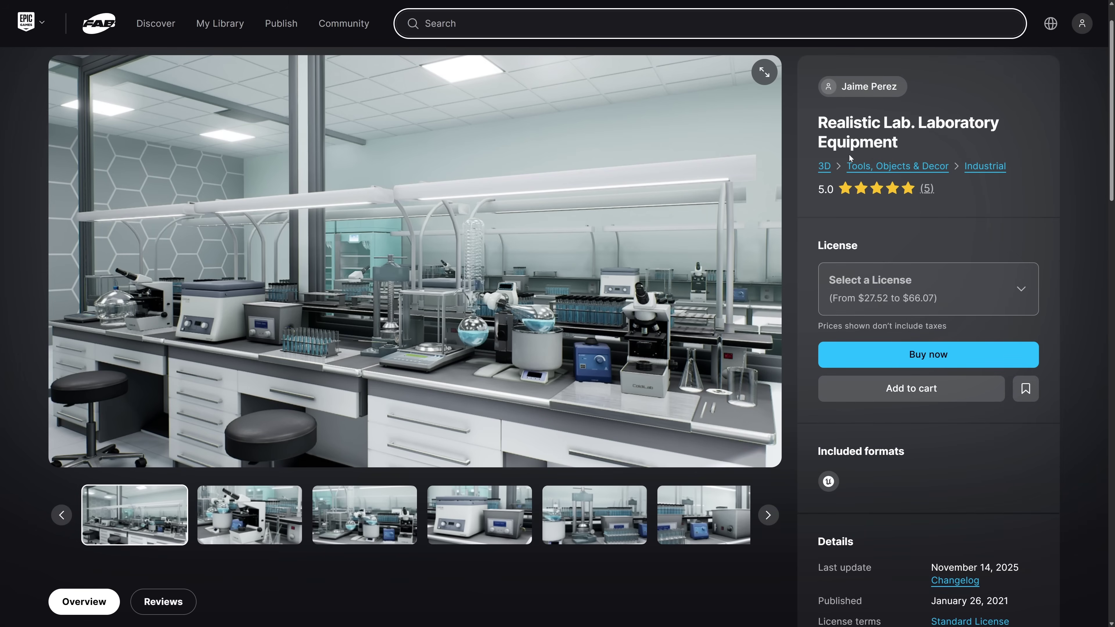
Review the Personal and Professional licence options of the Realistic Lab. Laboratory Equipment asset on Fab.
scroll(800, 274, down, 1)
click(854, 295)
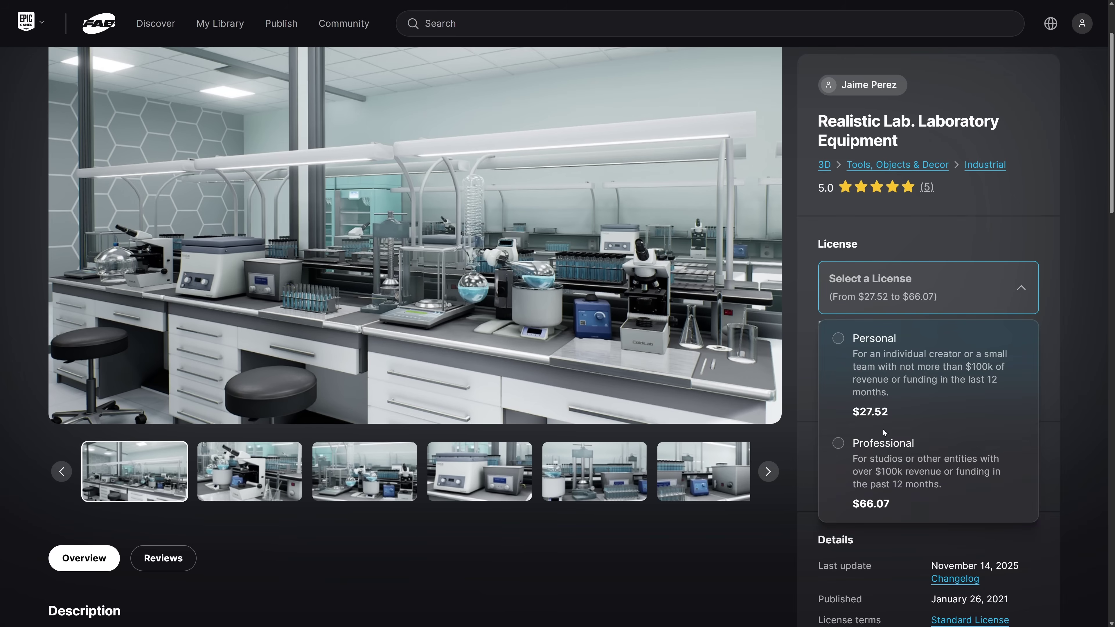
click(883, 433)
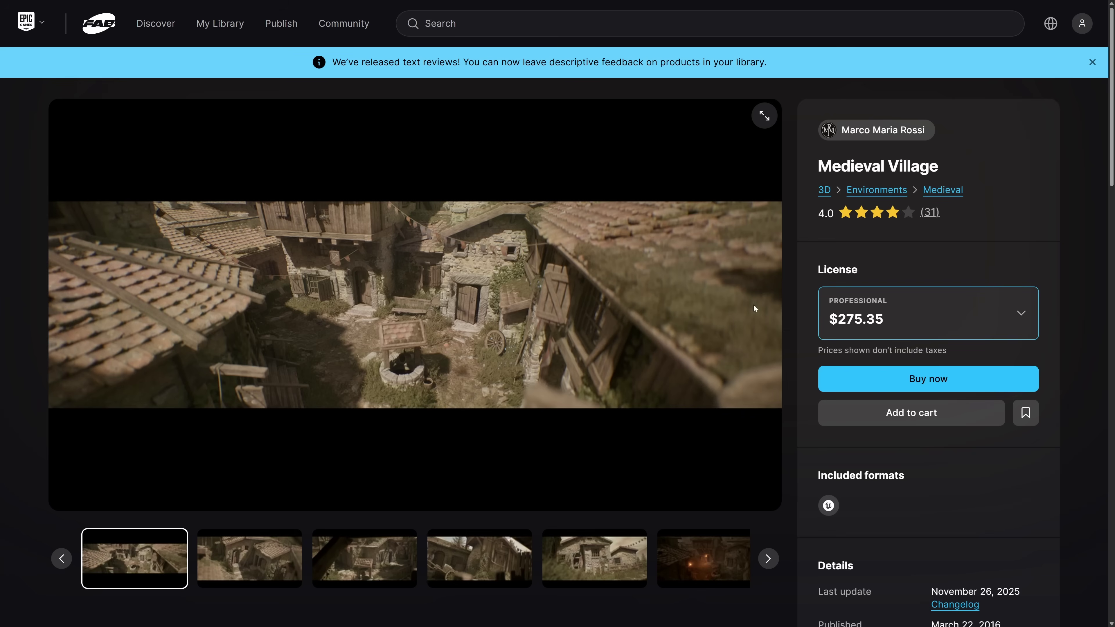
Examine the Medieval Village asset page on Fab, briefly highlighting part of the text reviews announcement.
scroll(865, 303, down, 1)
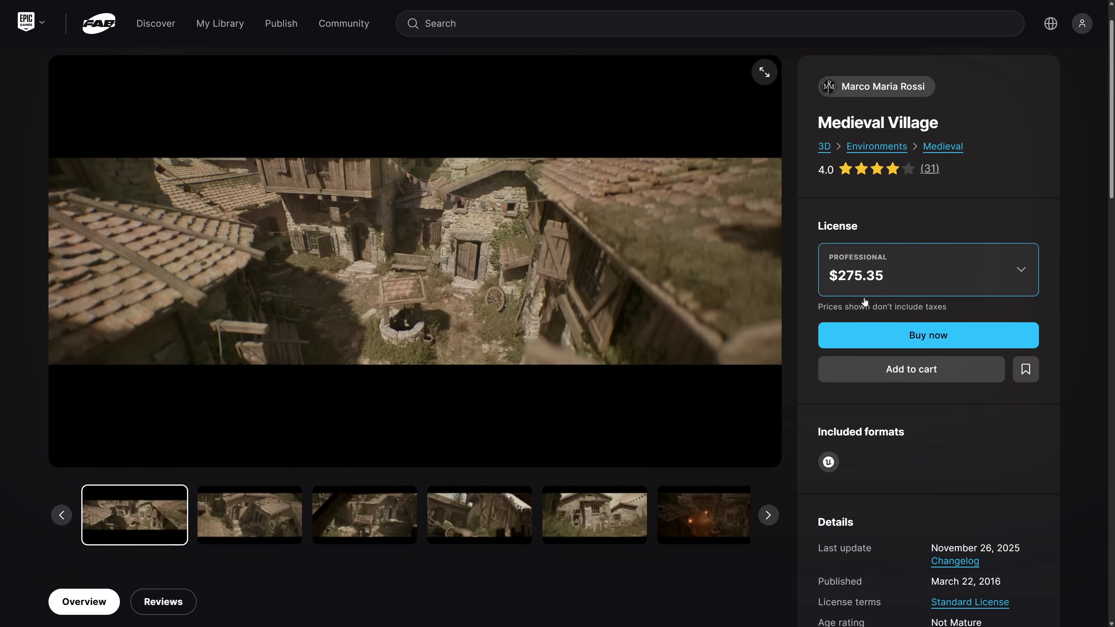
scroll(866, 303, up, 1)
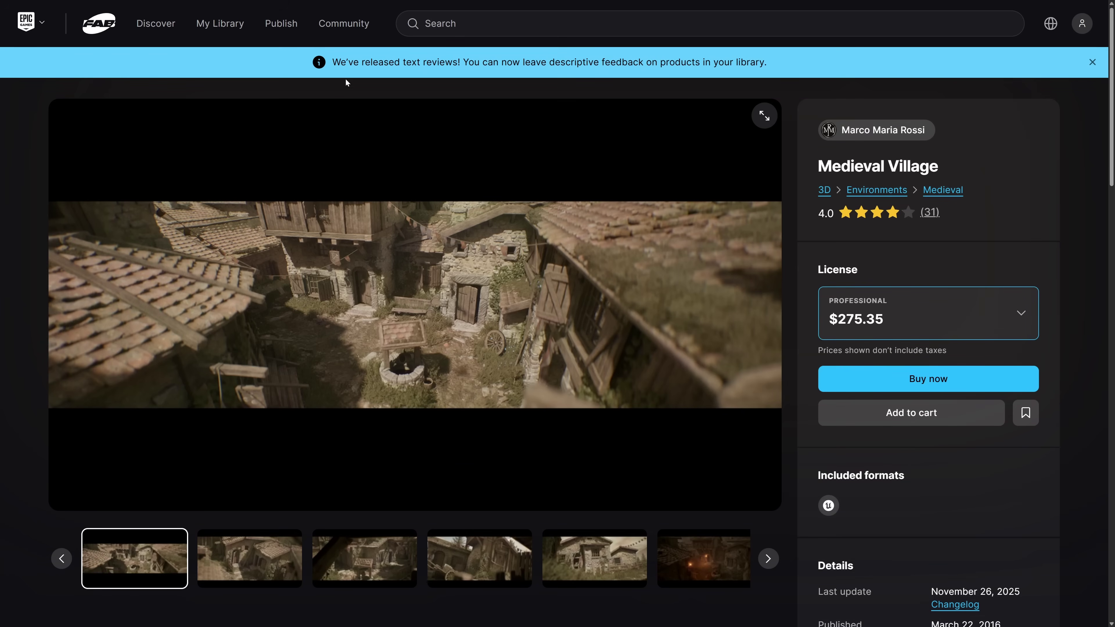
drag(383, 62, 727, 79)
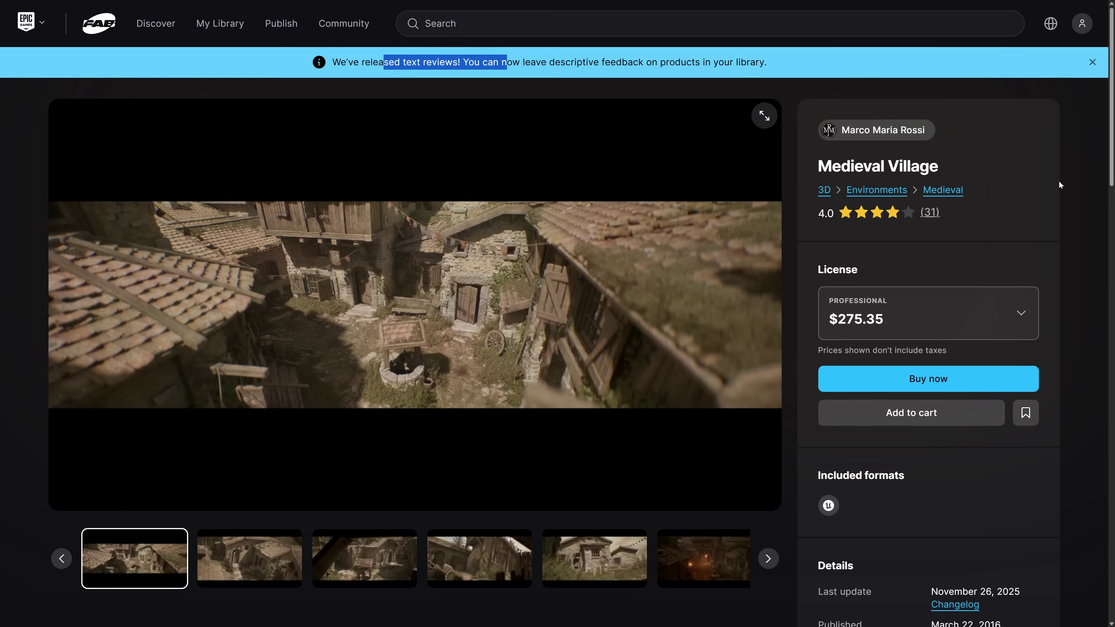
click(1074, 196)
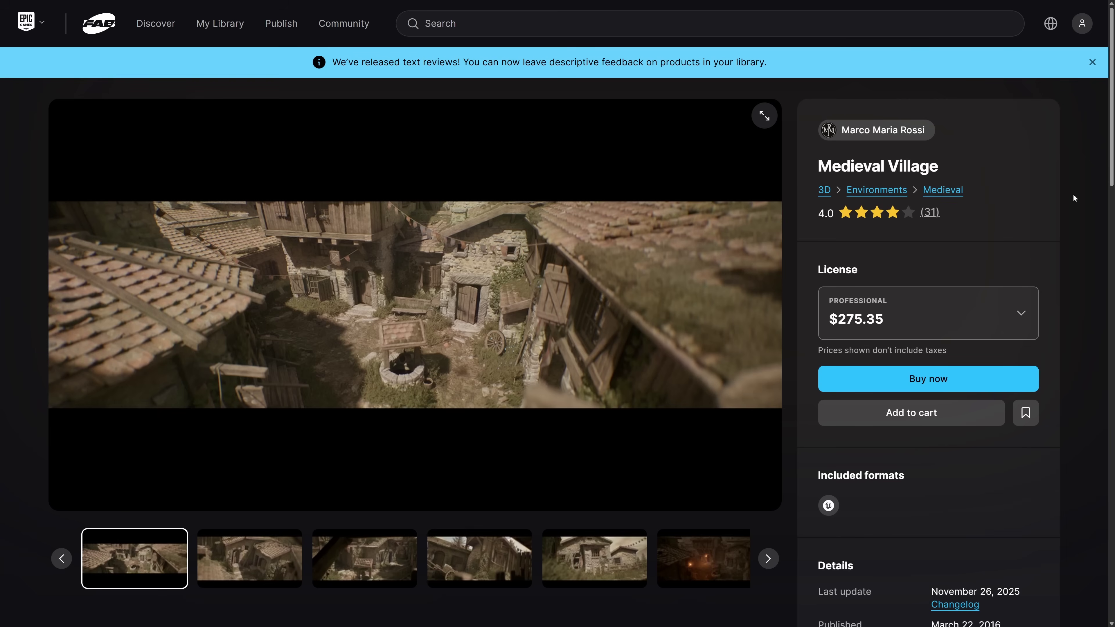